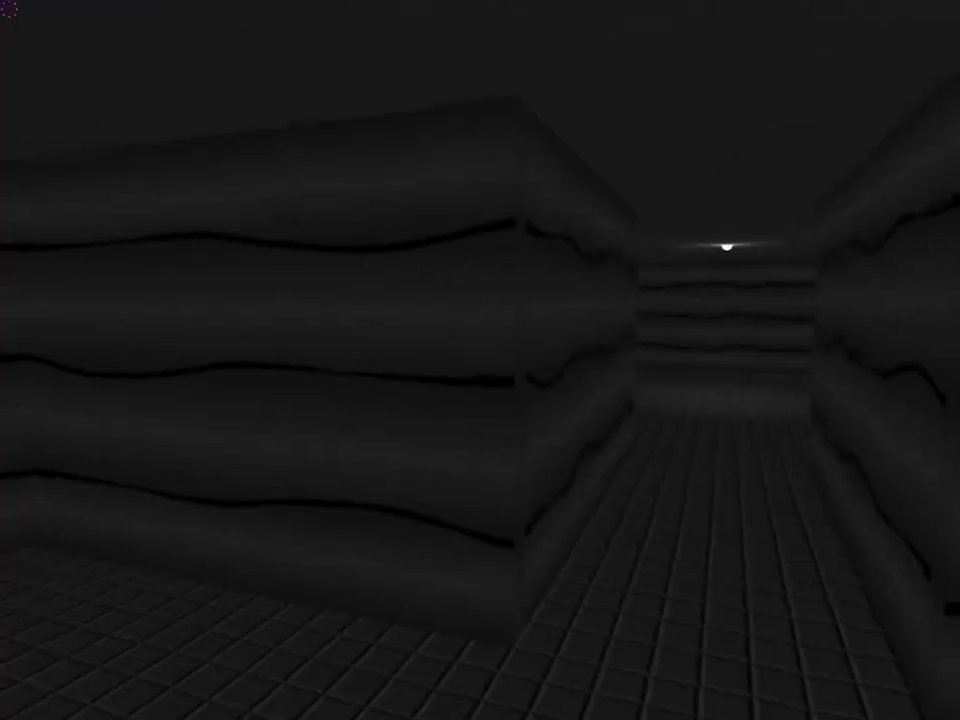
pyautogui.press('w')
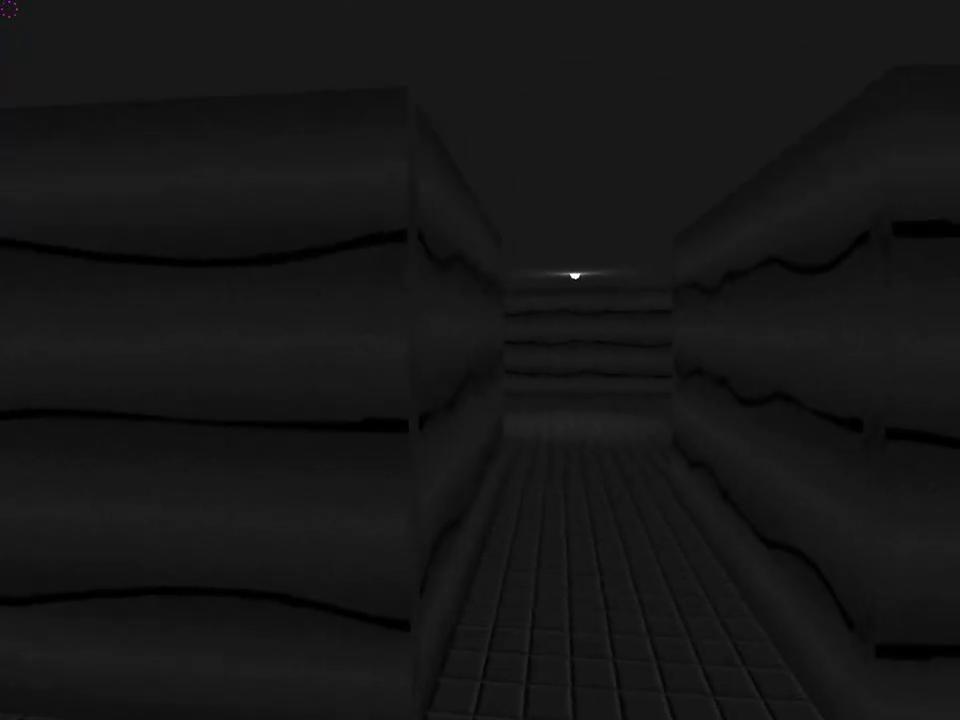
pyautogui.press('w')
pyautogui.press('w')
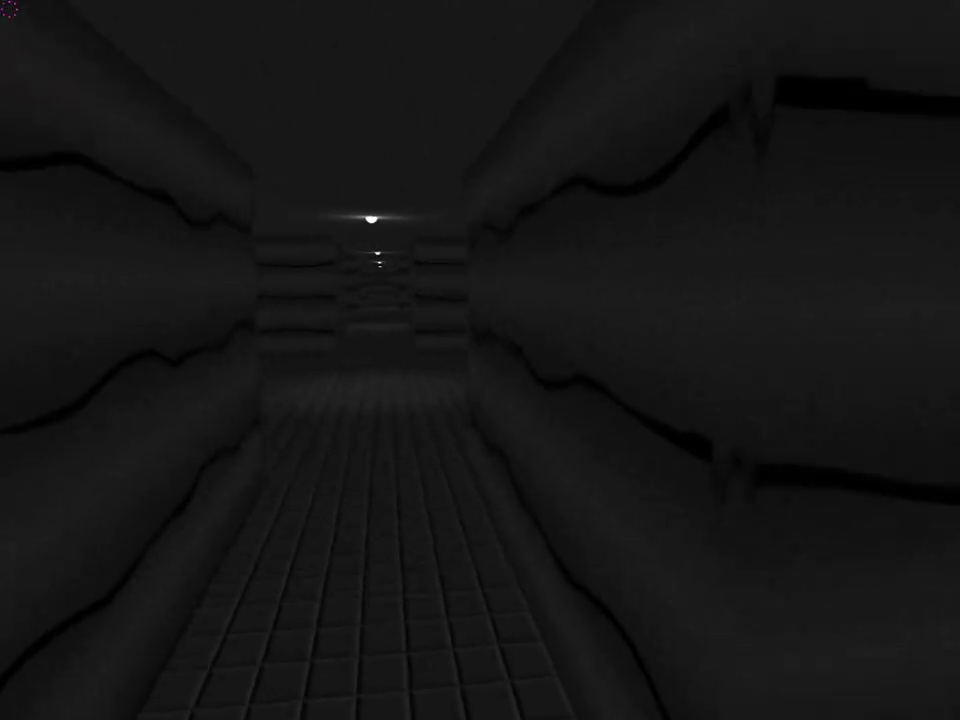
pyautogui.press('w')
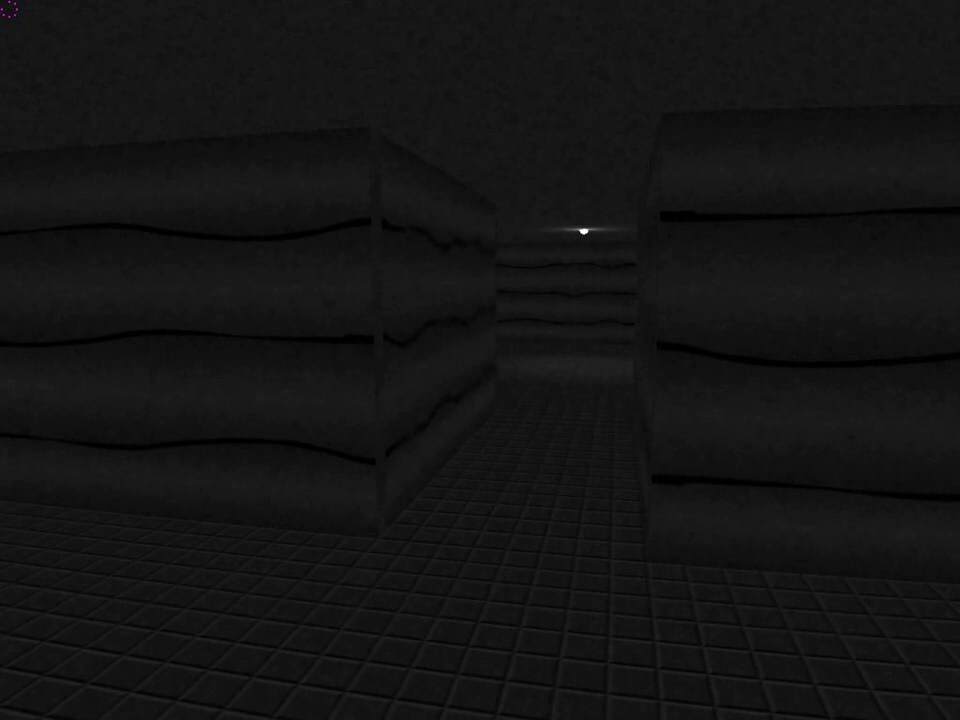
pyautogui.press('w')
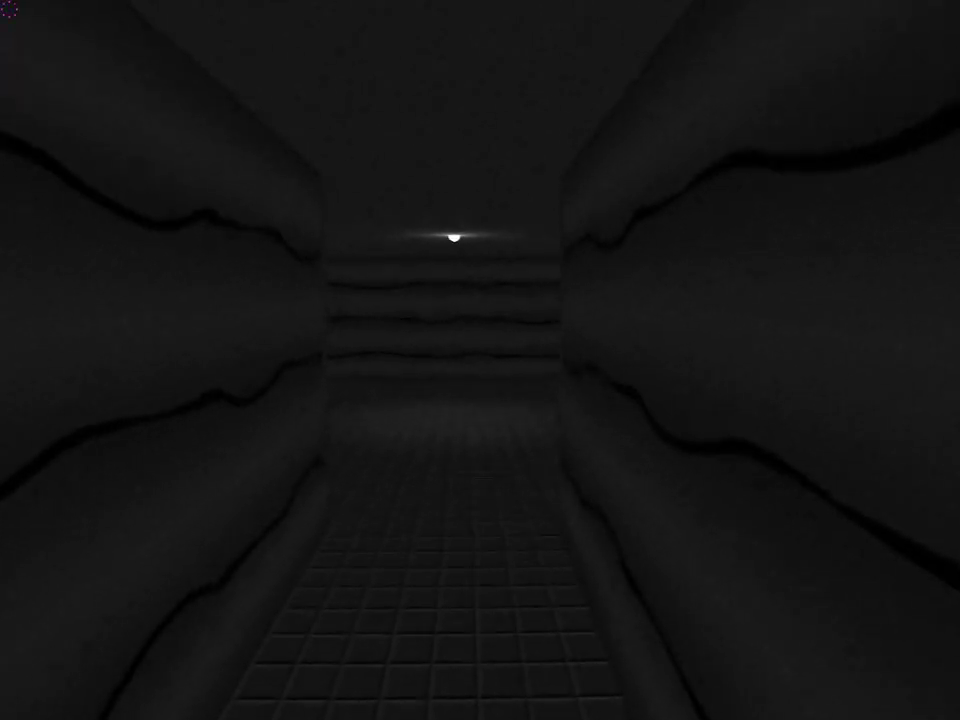
pyautogui.press('w')
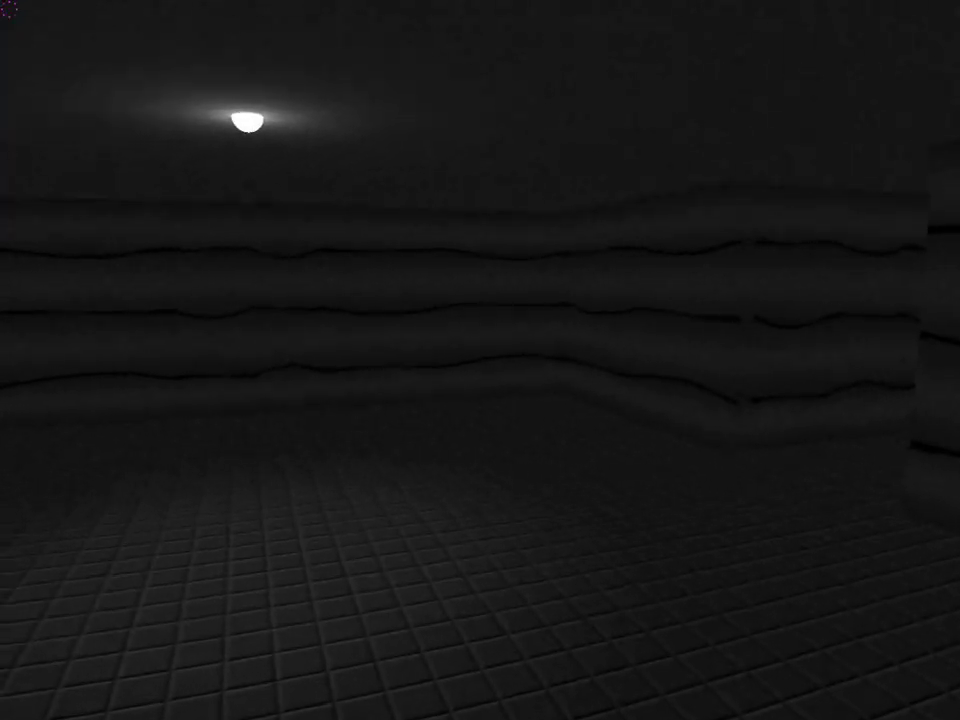